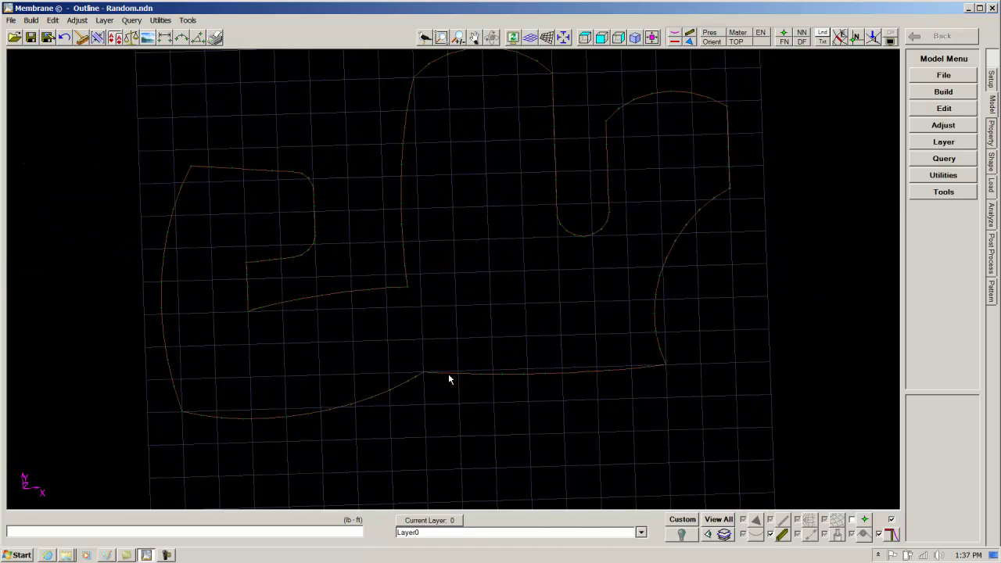
- Use Auto mesh with 6 interior segments and define the outline's two lower perimeter segments, from the lower-right to the lower-left corner
left_click(585, 36)
left_click(651, 37)
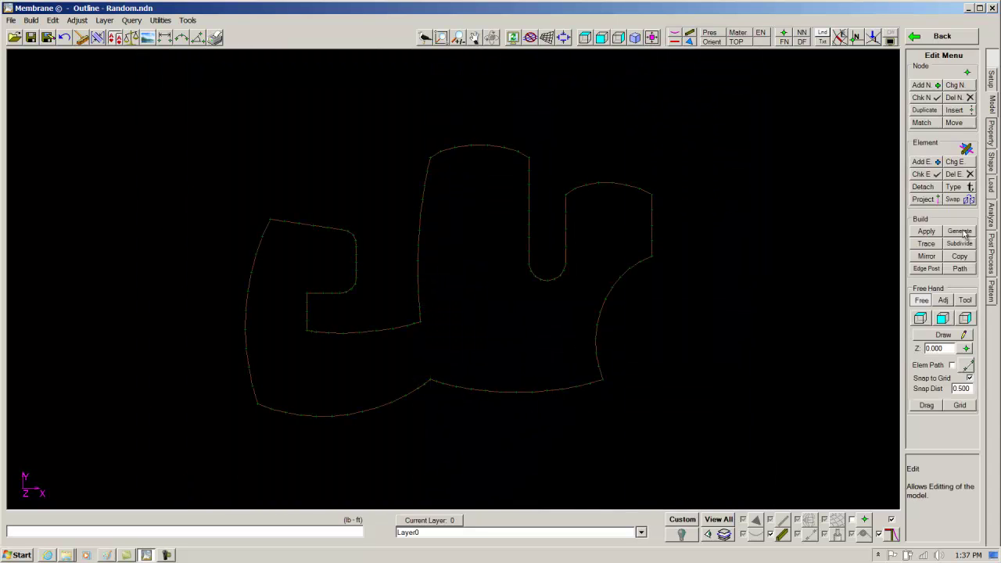
left_click(960, 219)
left_click(926, 118)
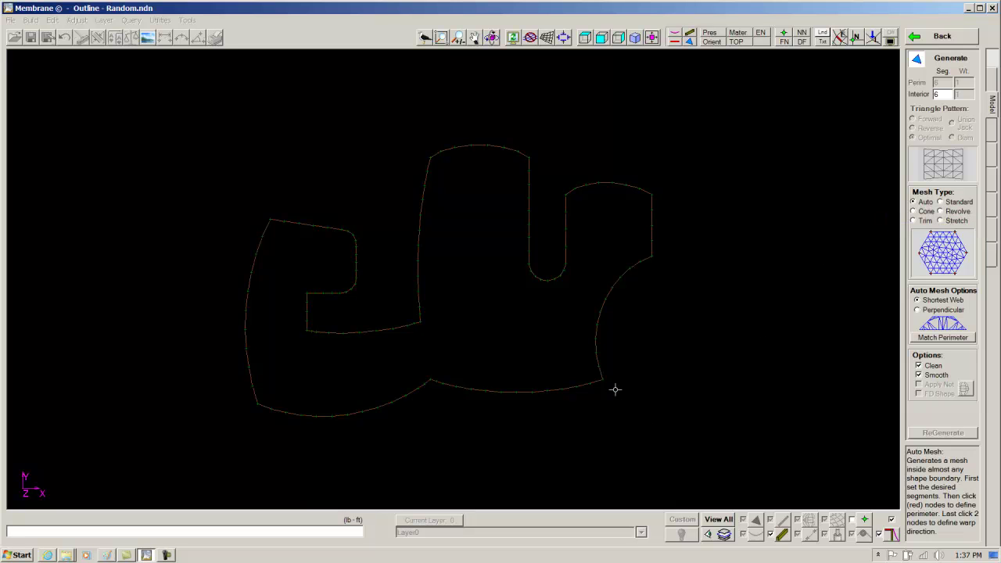
left_click(429, 380)
left_click(259, 404)
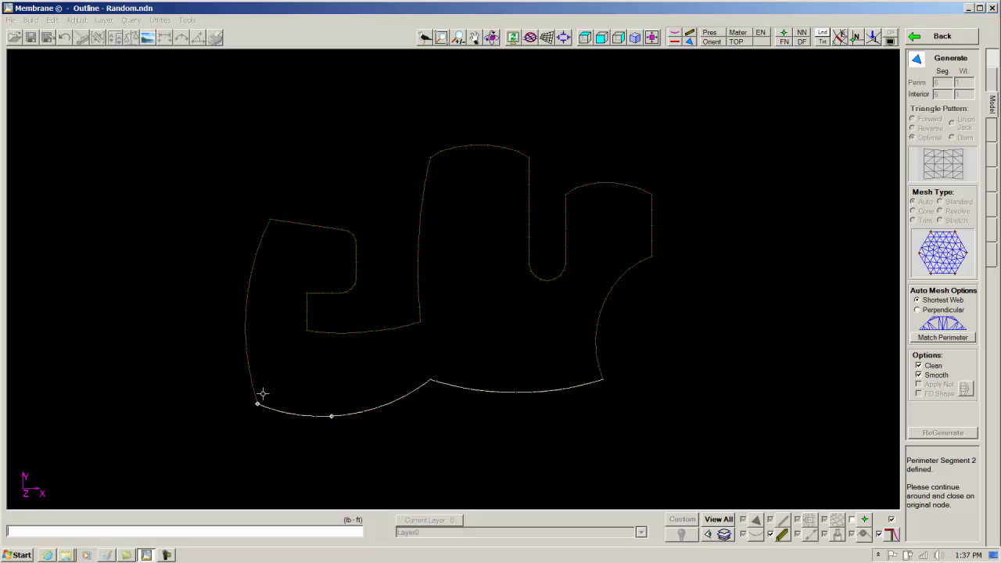
- Continue the mesh perimeter from the lower-left corner around the left arm and central lobe to the far side of the U-shaped notch
left_click(268, 223)
left_click(343, 229)
left_click(306, 330)
left_click(419, 322)
left_click(427, 157)
left_click(528, 156)
left_click(566, 265)
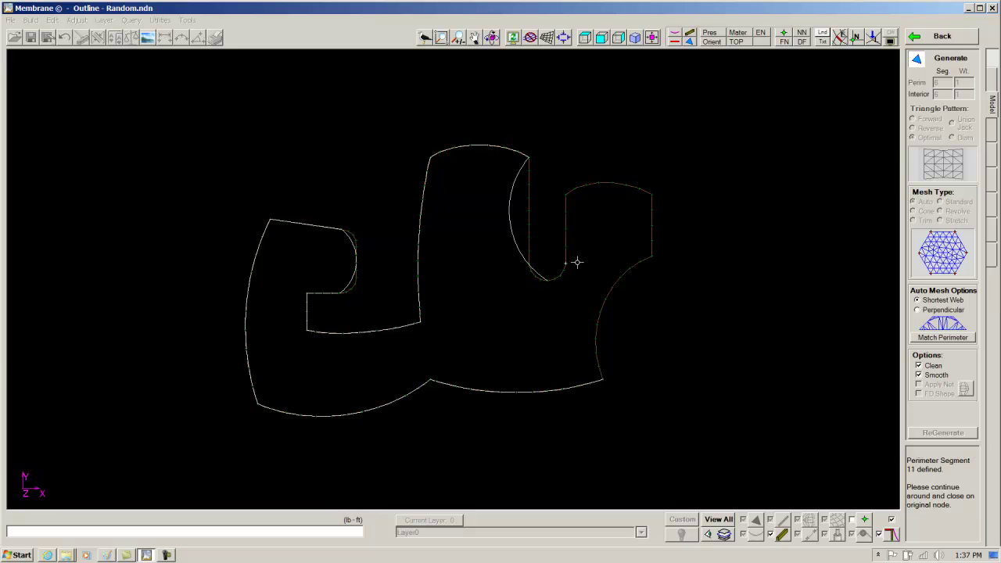
- Close the mesh perimeter around the right lobe and generate the mesh with the warp direction between the lower-right and lower-left corners
left_click(573, 190)
left_click(650, 193)
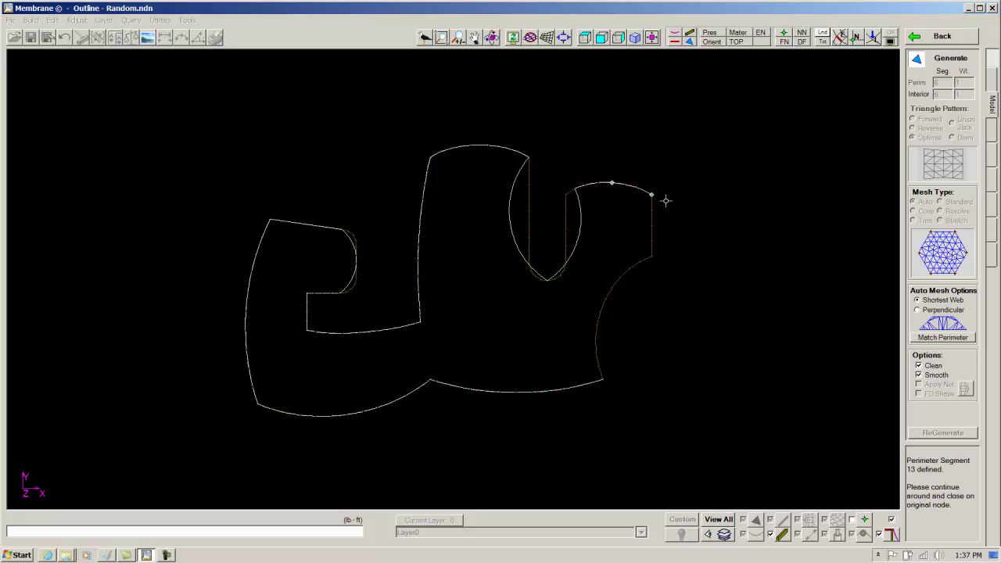
left_click(668, 259)
left_click(604, 383)
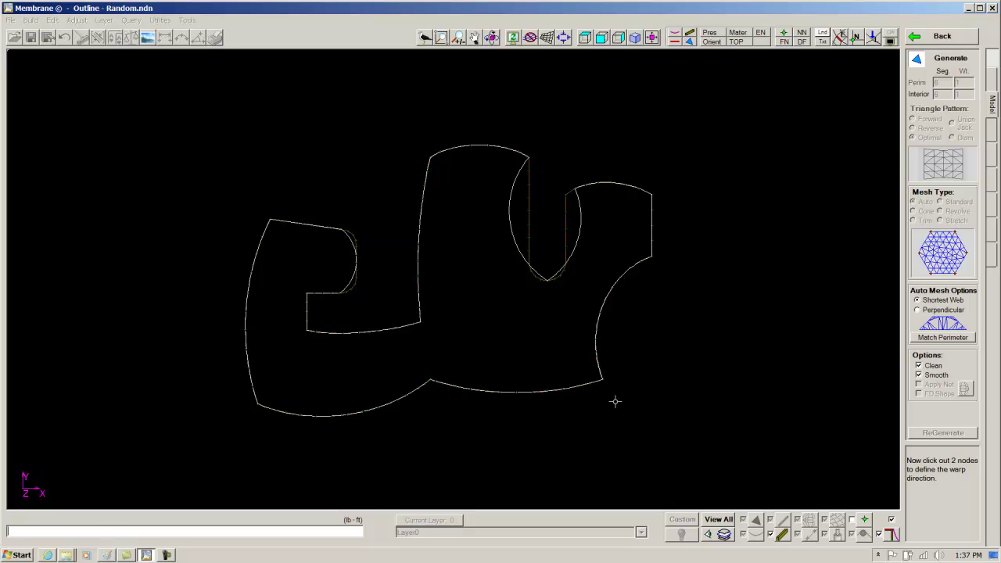
left_click(254, 405)
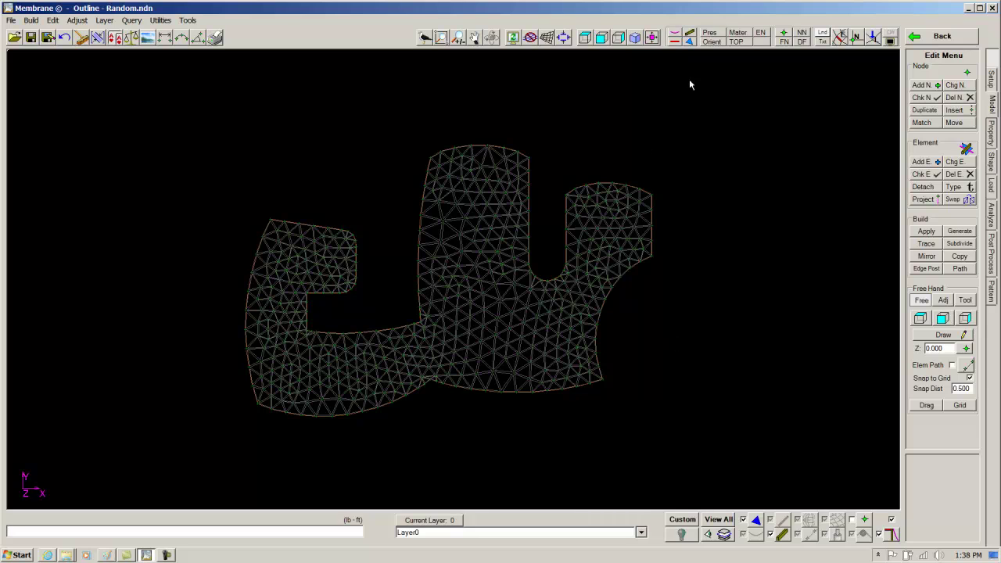
- Display the warp orientation of the membrane elements, examine it up close in 3D, and clear the annotations
left_click(711, 42)
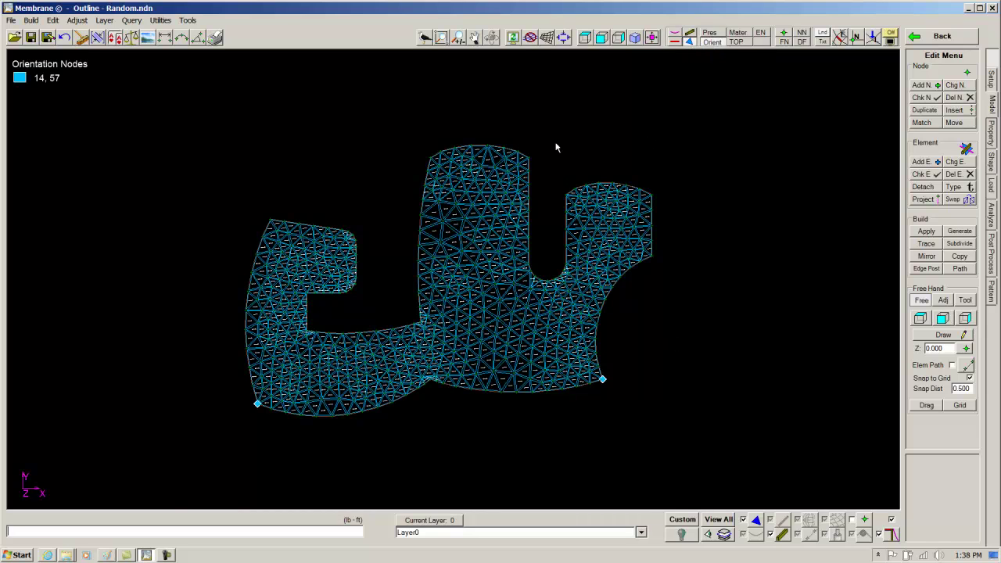
scroll(454, 344, "up", 2)
middle_click_drag(454, 344, 427, 334)
scroll(516, 322, "up", 5)
scroll(520, 334, "down", 5)
left_click(890, 37)
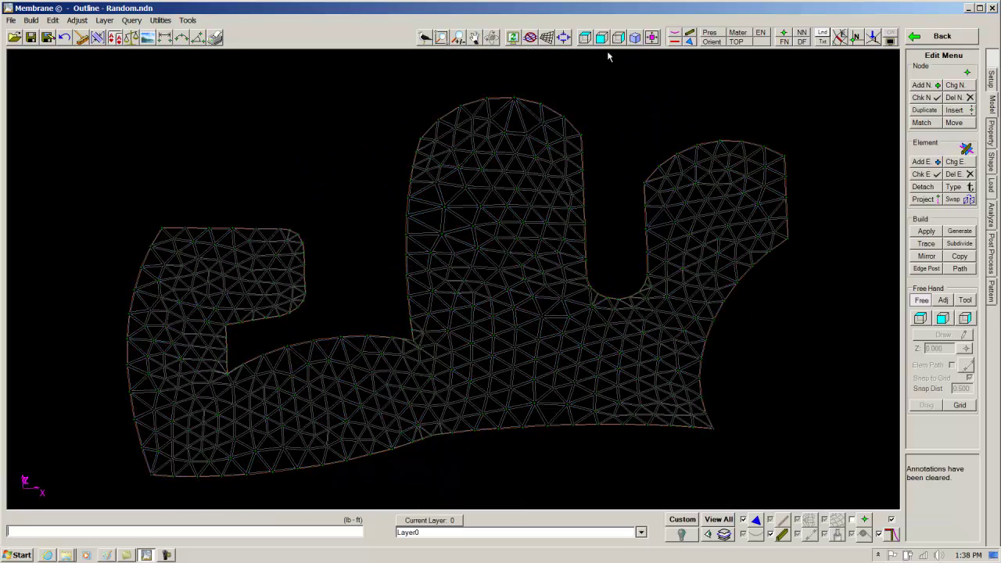
- Shade the meshed membrane and examine its curved surface from several angles
left_click(546, 38)
middle_click_drag(489, 250, 598, 227)
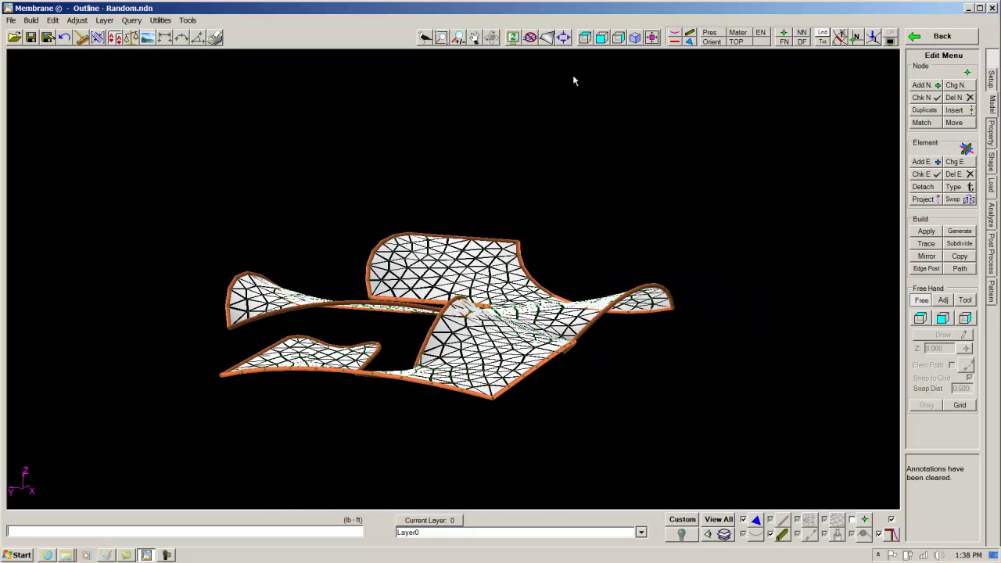
left_click(564, 44)
middle_click_drag(545, 255, 612, 329)
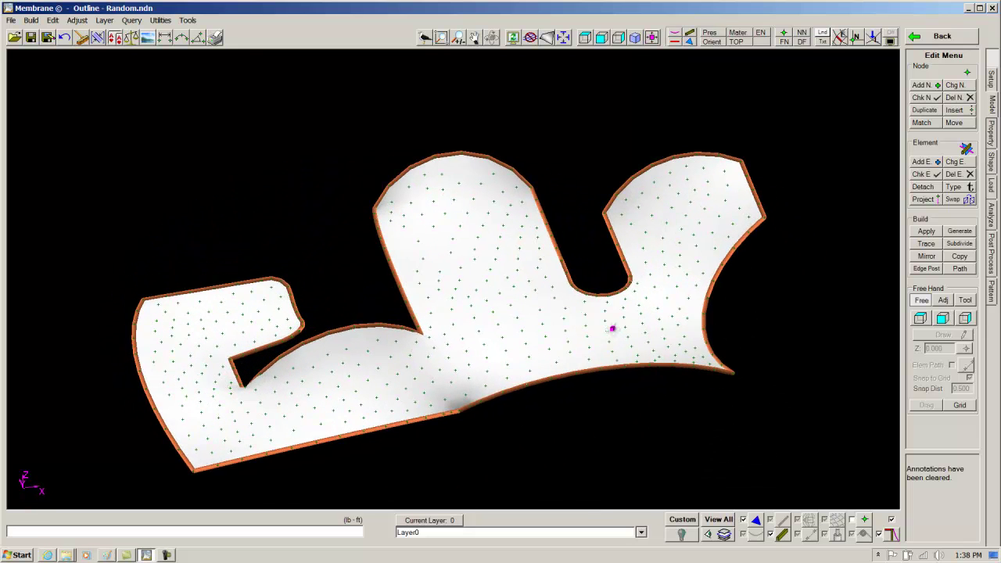
middle_click_drag(539, 307, 523, 245)
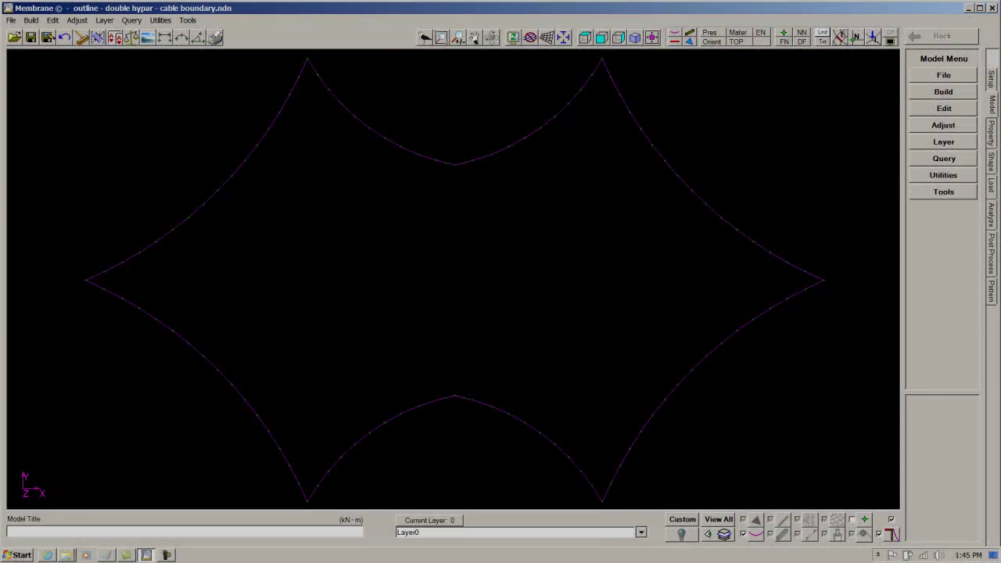
- Use Auto mesh with 8 interior segments on the double hypar and define its lower perimeter from the right corner to the left corner
middle_click_drag(622, 377, 628, 299)
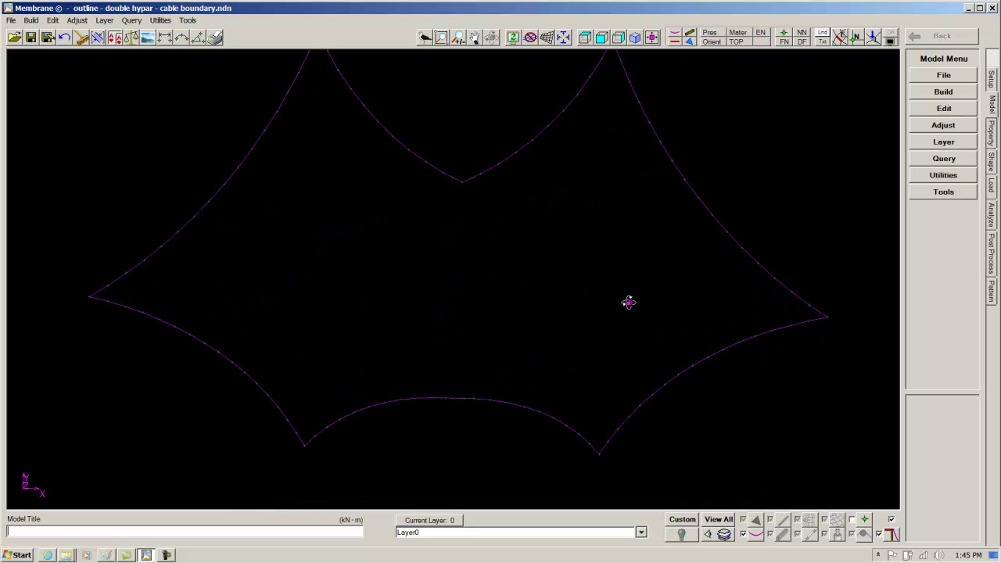
left_click(585, 37)
left_click(944, 108)
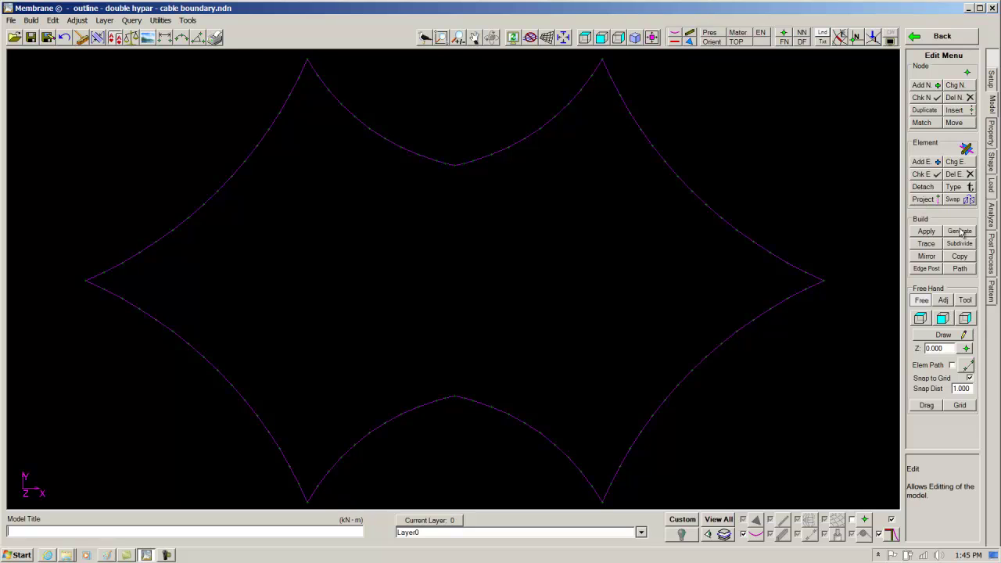
left_click(959, 232)
left_click(927, 119)
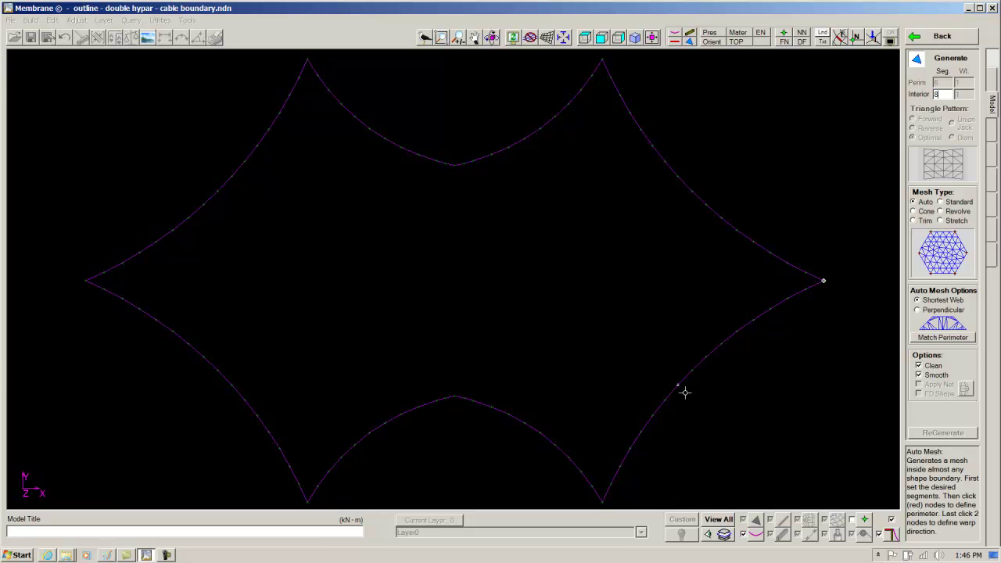
left_click(606, 501)
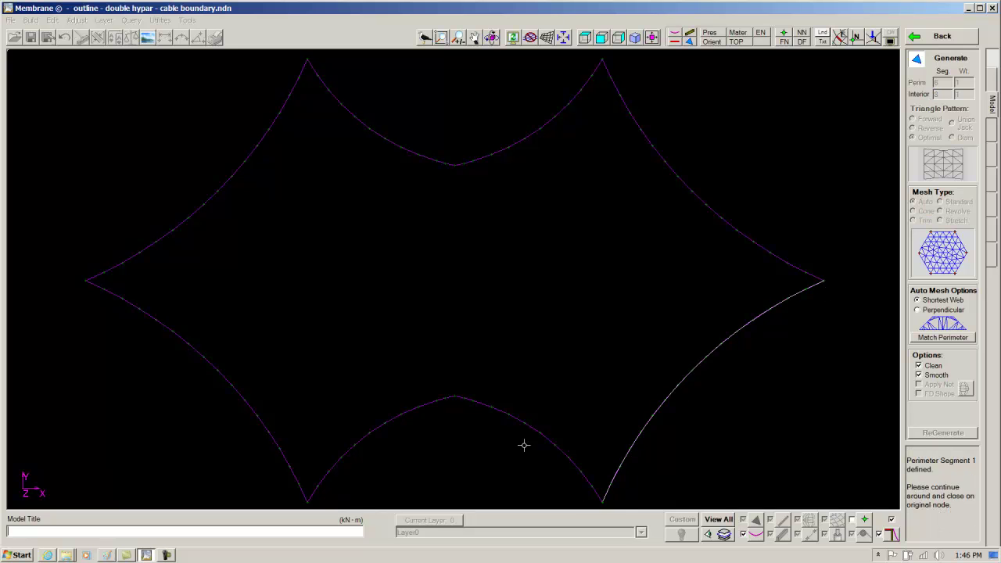
left_click(455, 399)
left_click(308, 501)
left_click(84, 282)
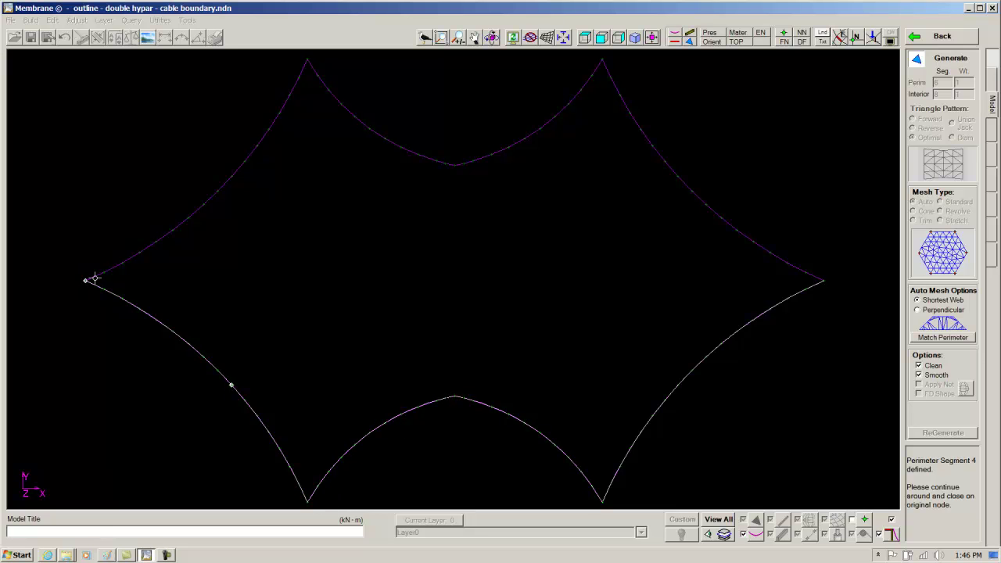
- Close the double hypar's perimeter along the upper edges and generate the mesh with the warp direction between the upper and lower middle nodes
left_click(307, 61)
left_click(456, 167)
left_click(603, 61)
left_click(823, 274)
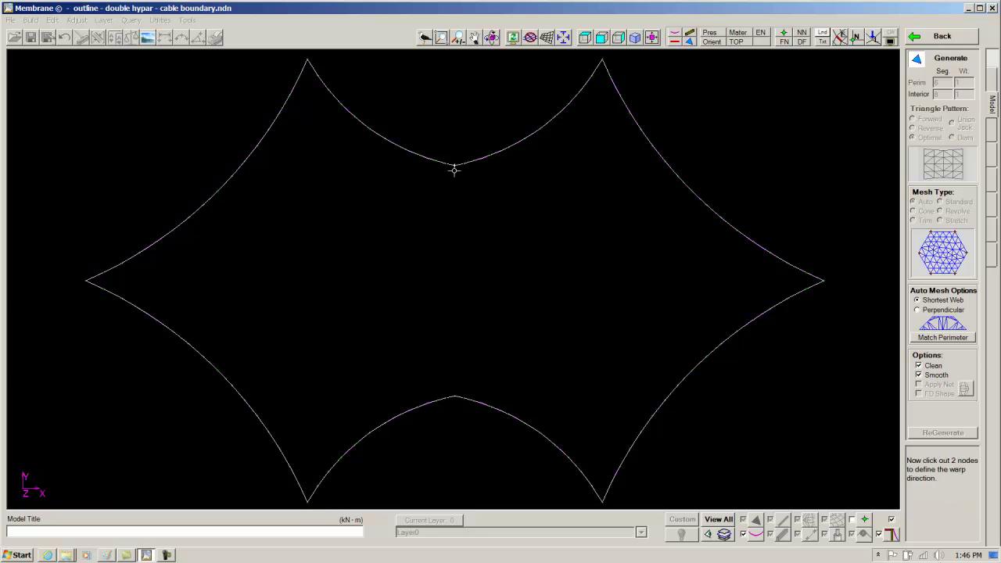
left_click(455, 390)
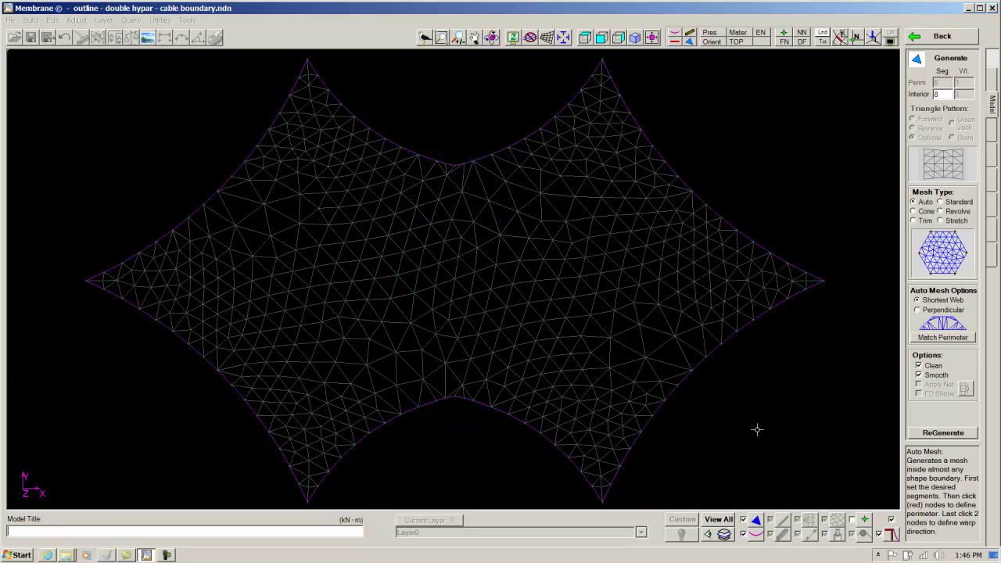
right_click(757, 429)
- Examine the double hypar mesh as a shaded 3D surface, and return to a fitted wireframe plan view
middle_click_drag(513, 426, 544, 265)
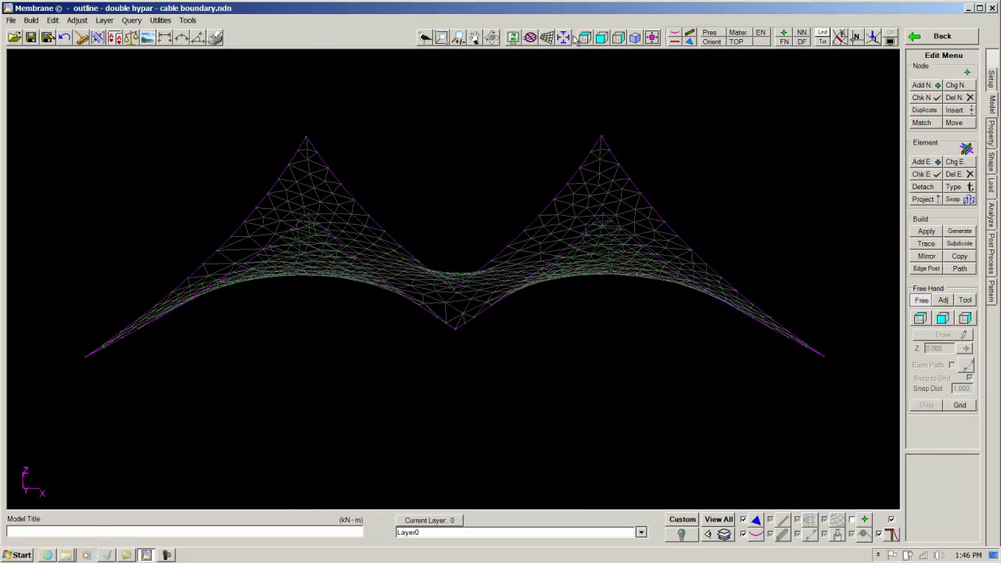
left_click(546, 37)
mouse_move(529, 78)
middle_mouse_down()
mouse_move(503, 164)
mouse_move(545, 111)
middle_mouse_up()
left_click(563, 37)
mouse_move(601, 167)
middle_mouse_down()
mouse_move(508, 177)
mouse_move(418, 164)
mouse_move(331, 130)
mouse_move(398, 185)
mouse_move(483, 201)
mouse_move(536, 230)
middle_mouse_up()
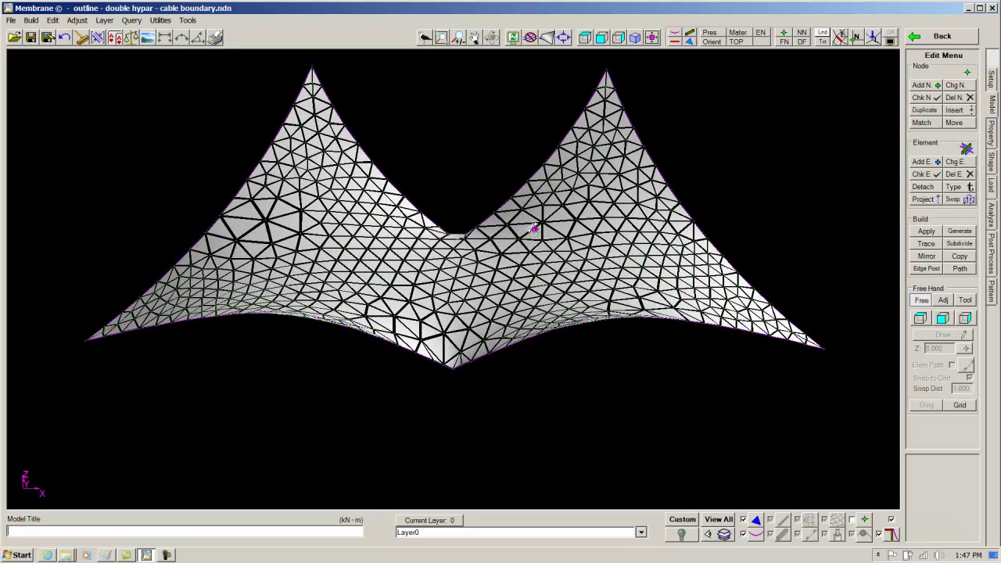
left_click(586, 39)
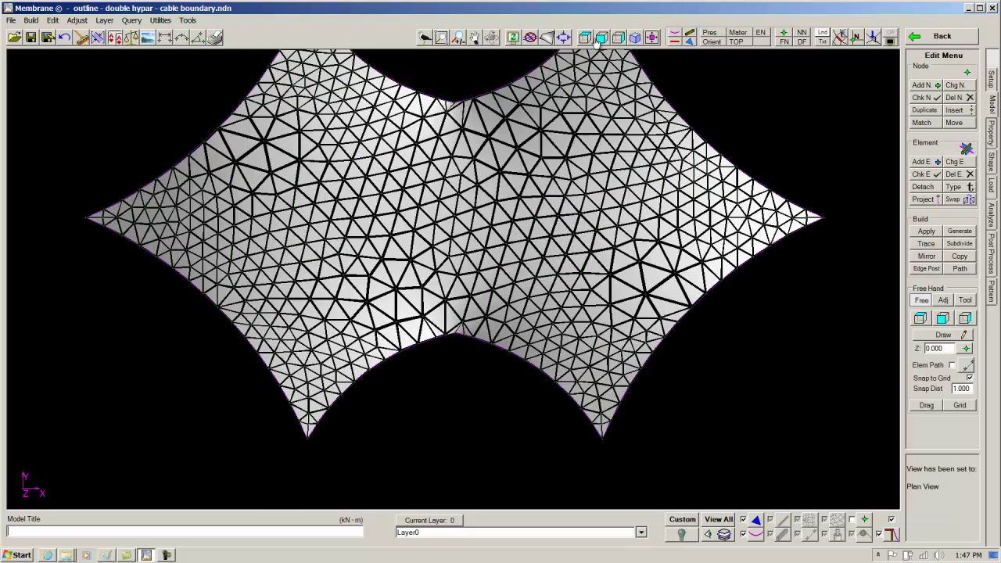
left_click(651, 39)
left_click(546, 38)
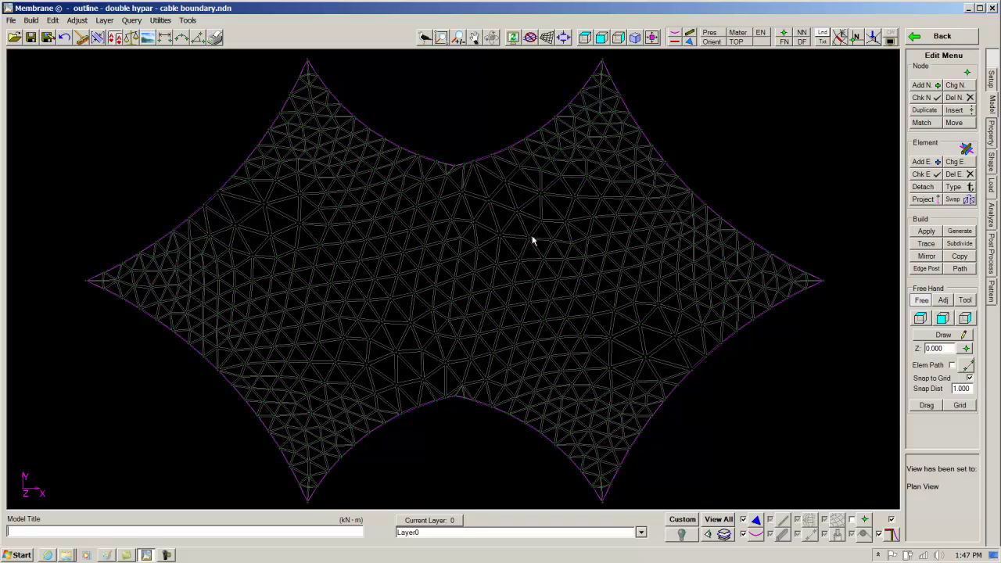
- Display the double hypar's warp orientation, inspect it in 3D and in plan, and clear the annotations
left_click(710, 41)
middle_click_drag(490, 305, 505, 208)
scroll(472, 284, "up", 6)
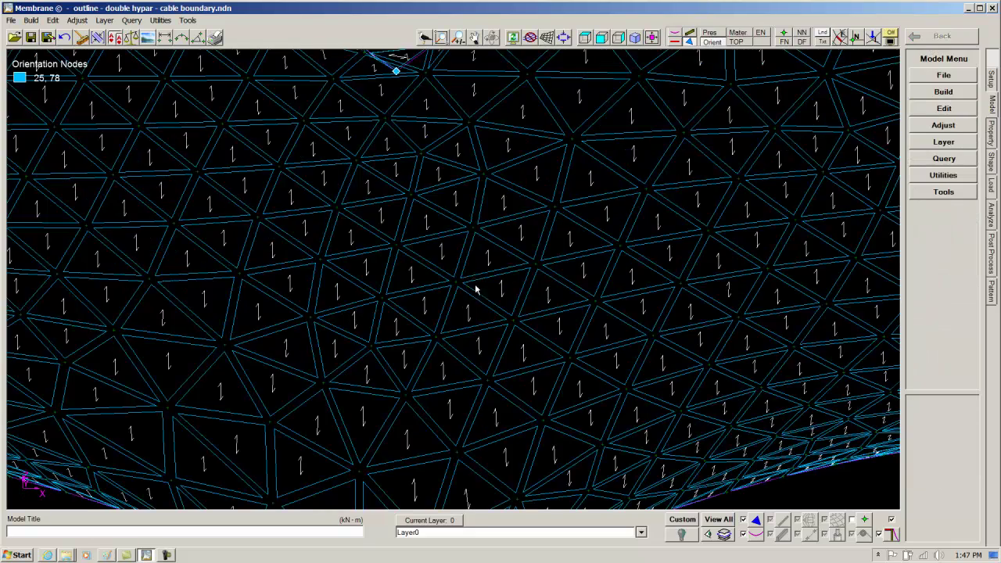
scroll(475, 289, "down", 6)
left_click(586, 39)
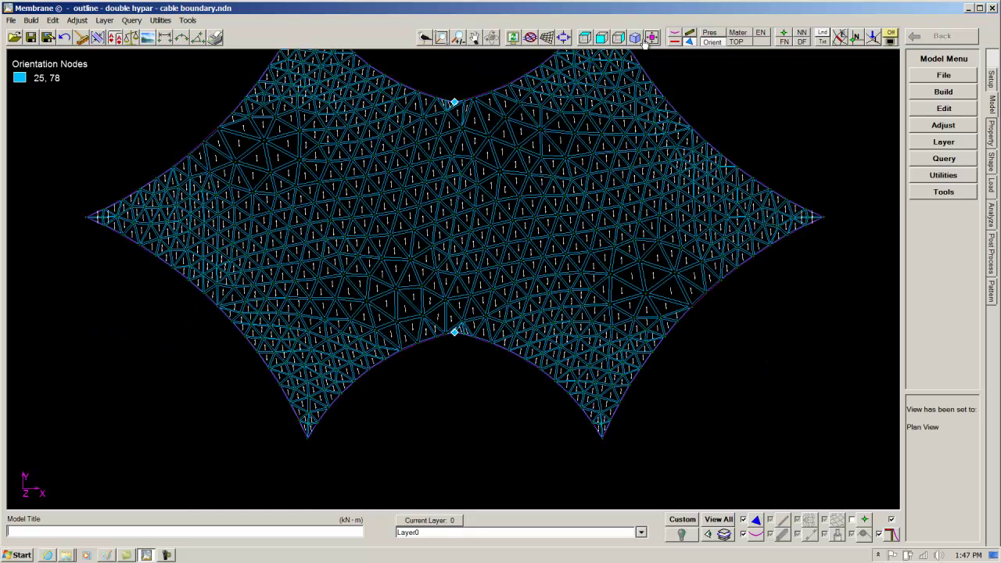
left_click(651, 37)
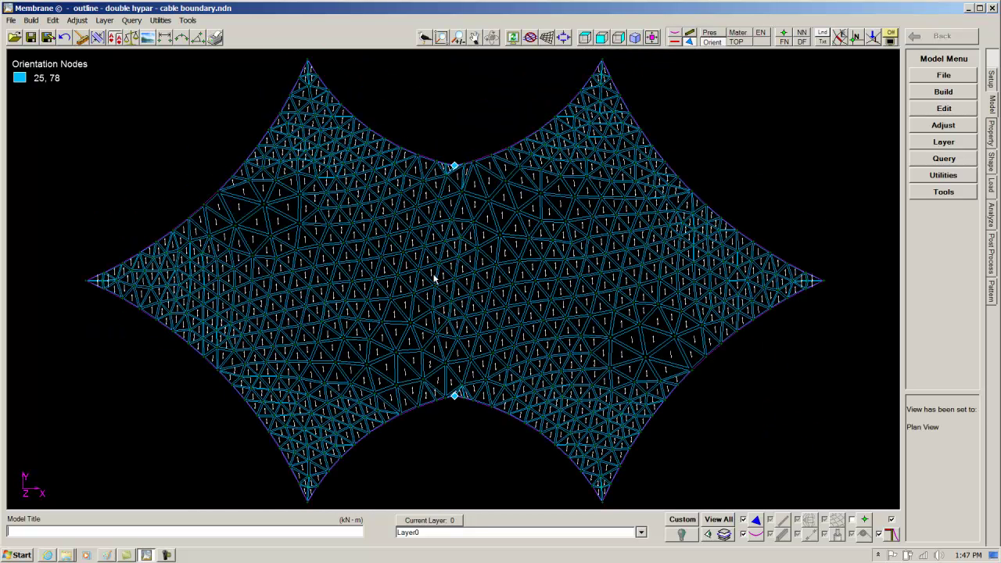
left_click(891, 39)
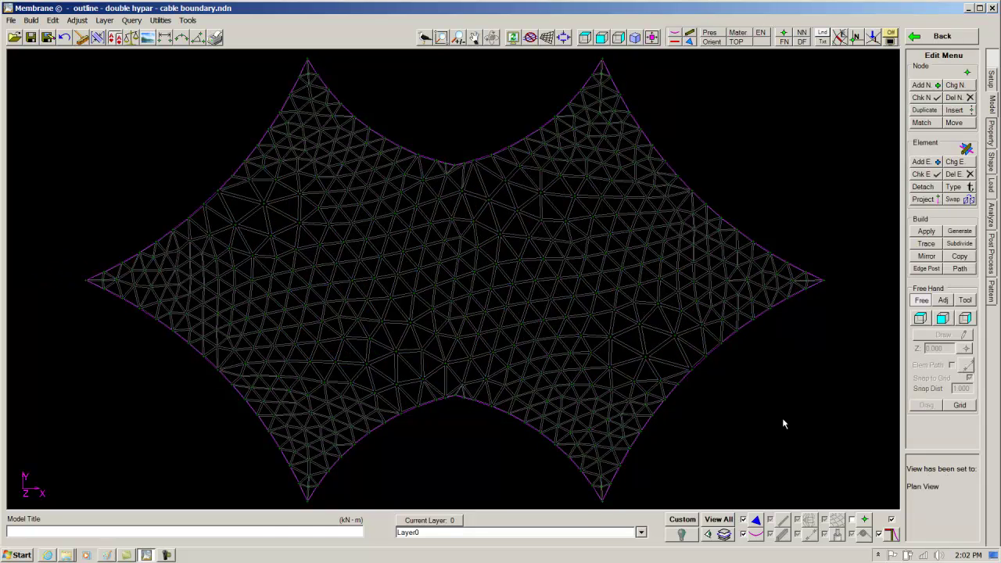
- Add patterns by Auto Width, with a base seam between the lower and upper middle nodes and the right corner as direction node
left_click(993, 290)
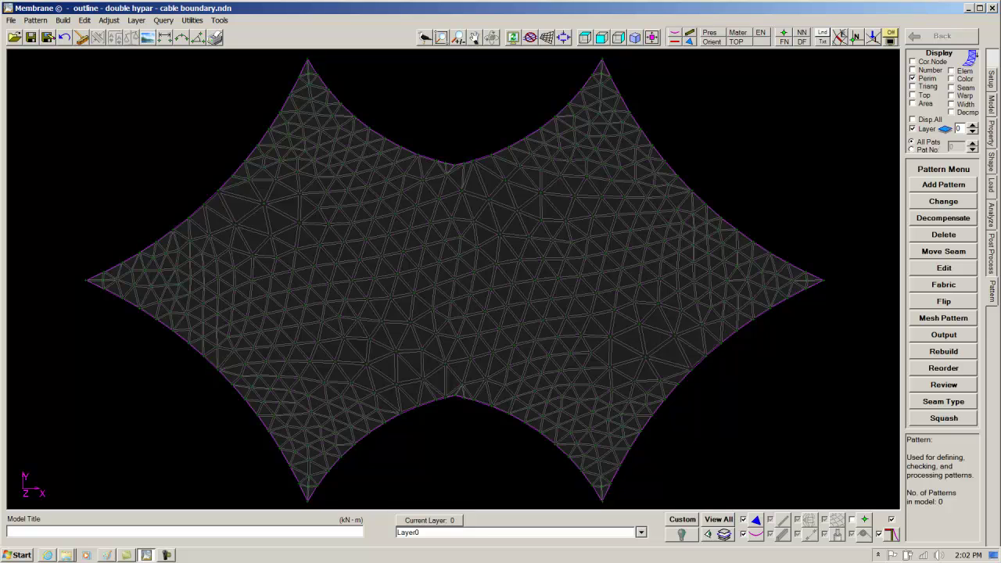
left_click(943, 184)
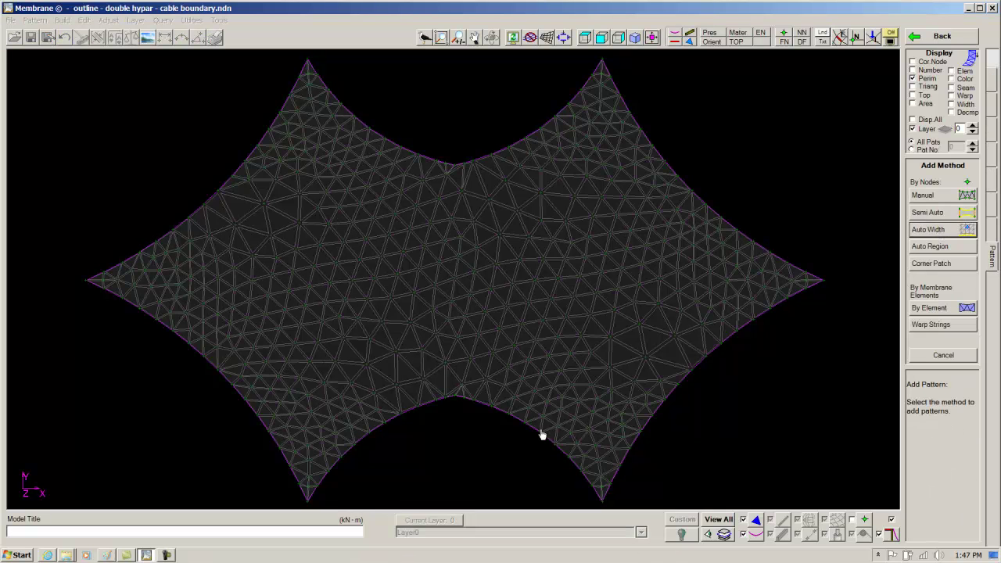
key("Return")
key("Return")
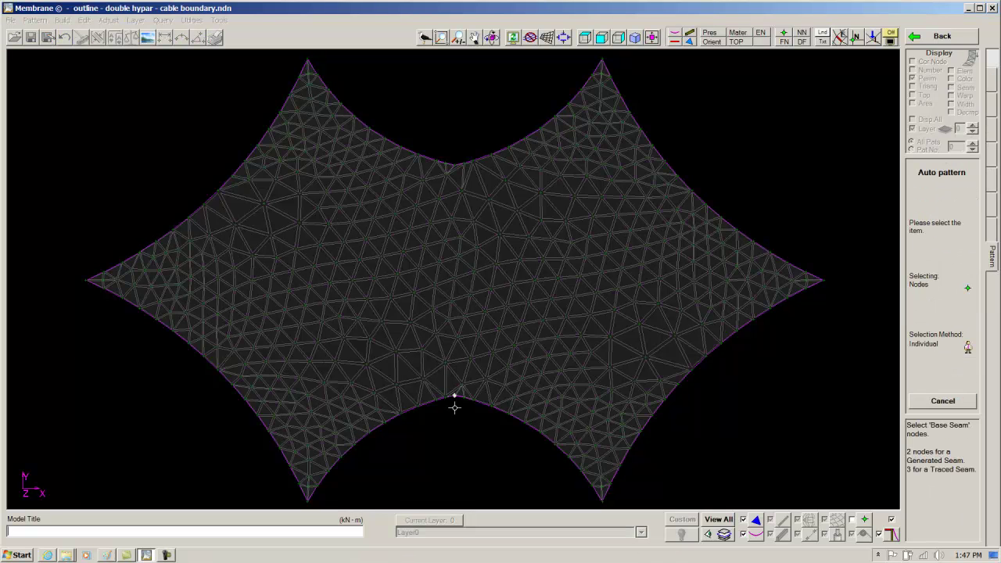
left_click(456, 161)
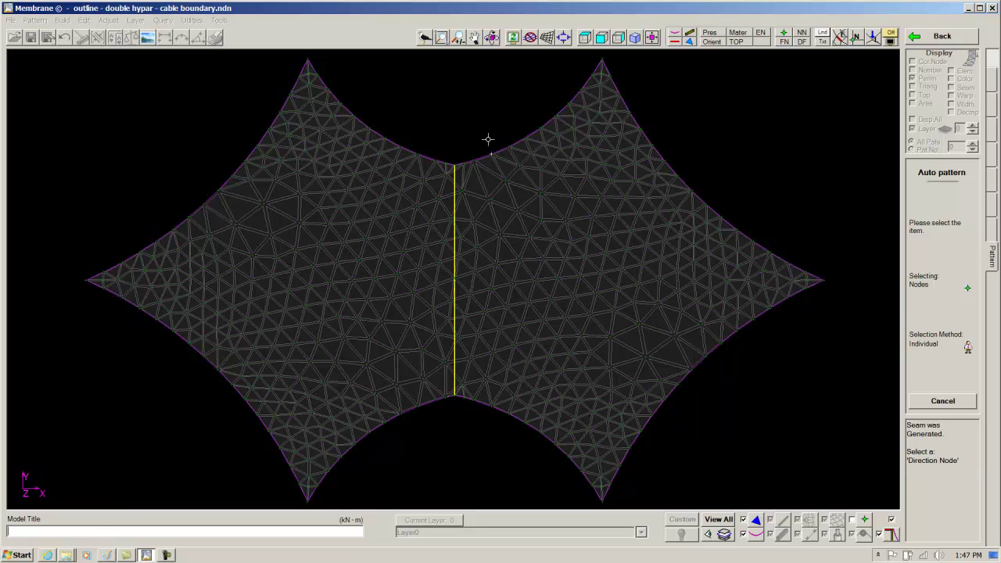
left_click(822, 279)
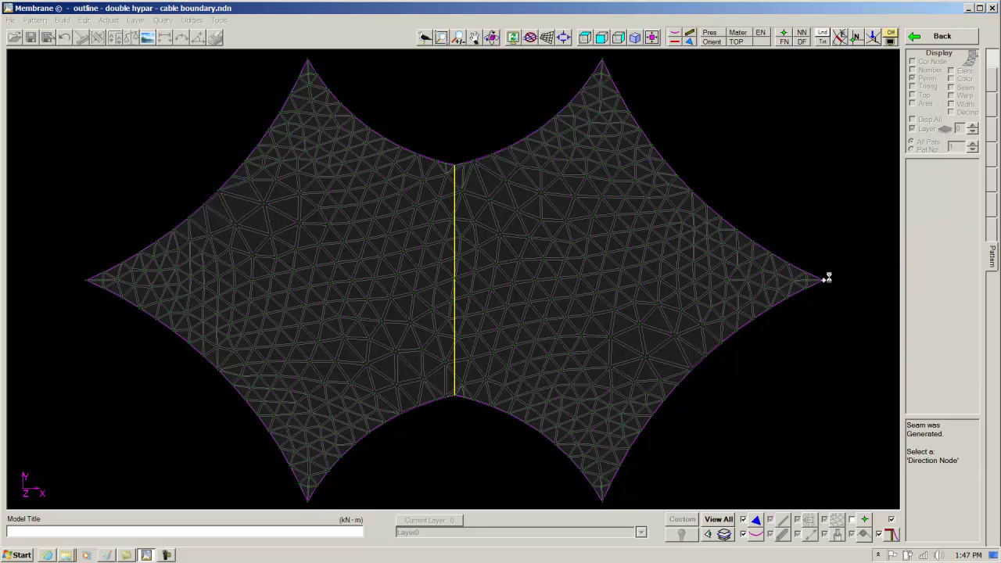
- Generate successive auto-width patterns from the middle base seam toward the right corner direction node, and finish the automatic patterning
key("Return")
key("Return")
key("Return")
key("Return")
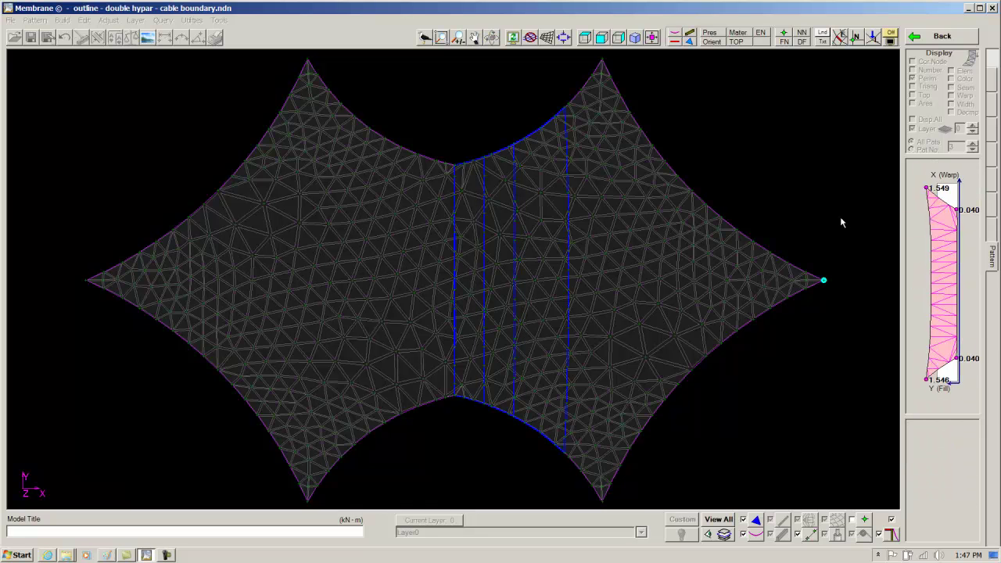
key("Return")
key("Return")
key("Return")
key("Return")
key("Return")
key("Return")
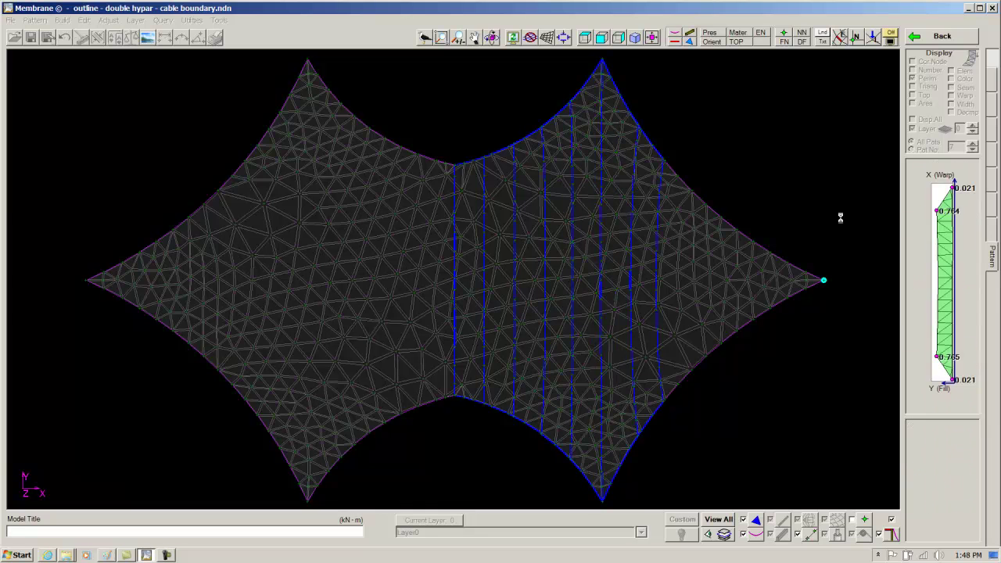
key("Return")
key("Return")
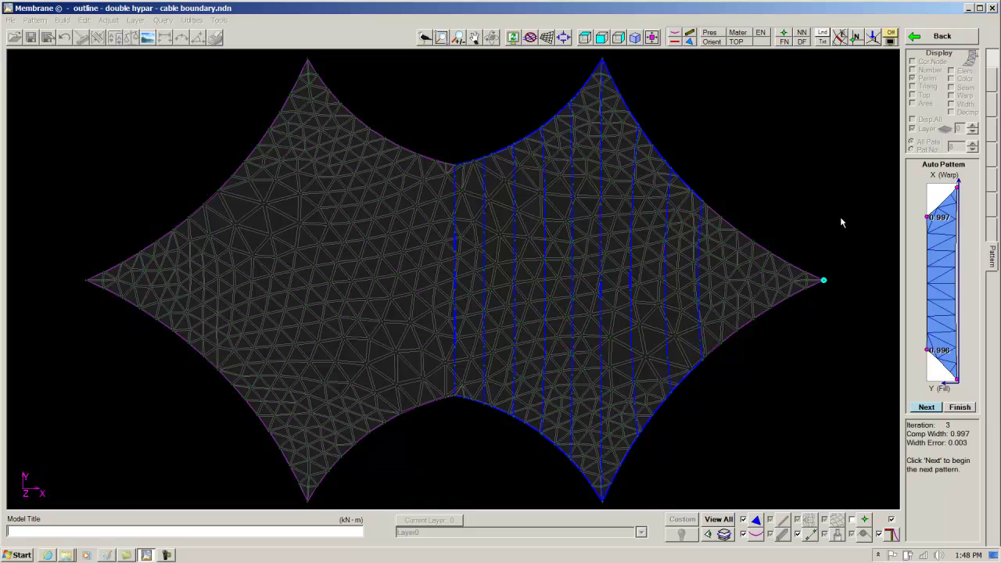
key("Return")
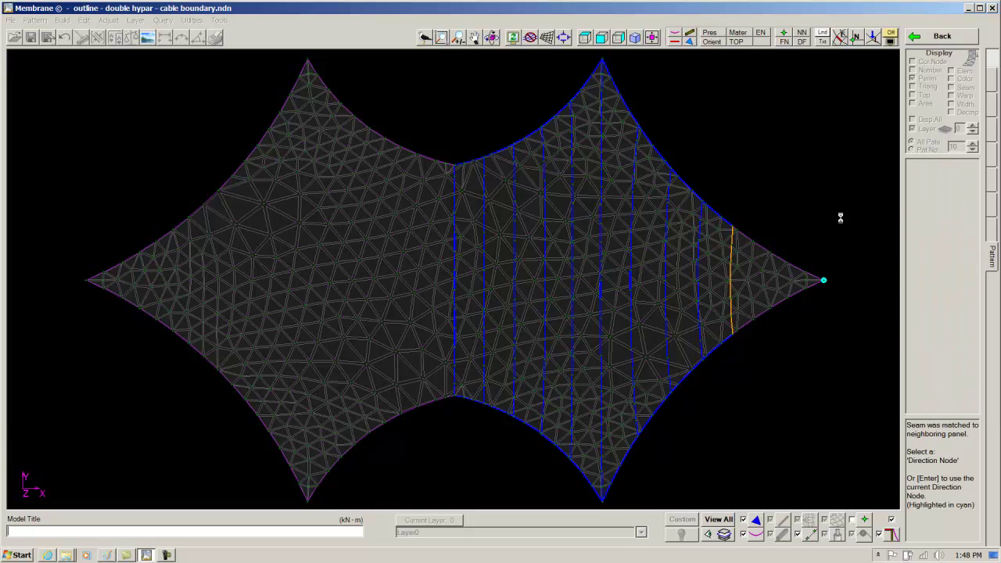
key("Return")
key("Return")
key("Return")
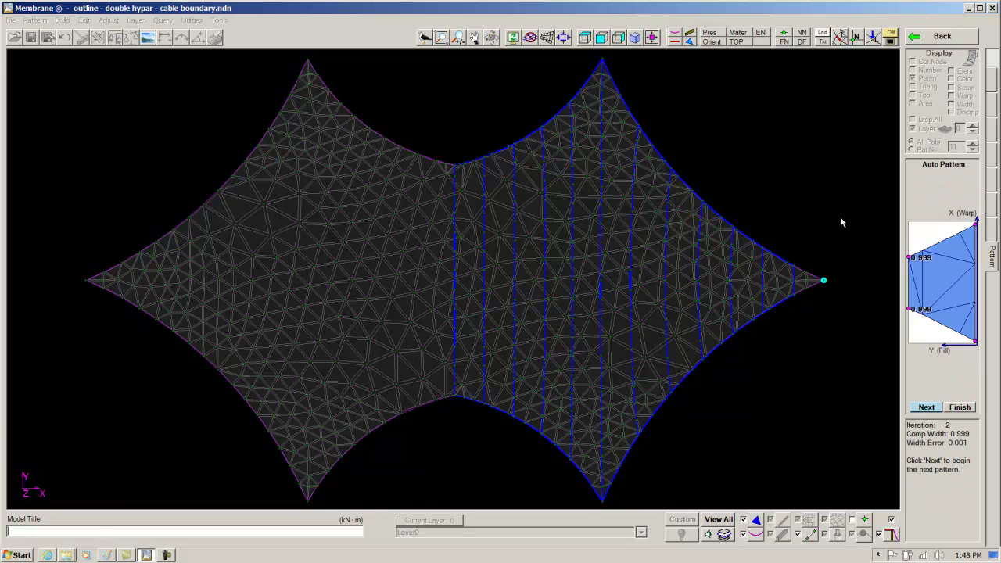
left_click(957, 406)
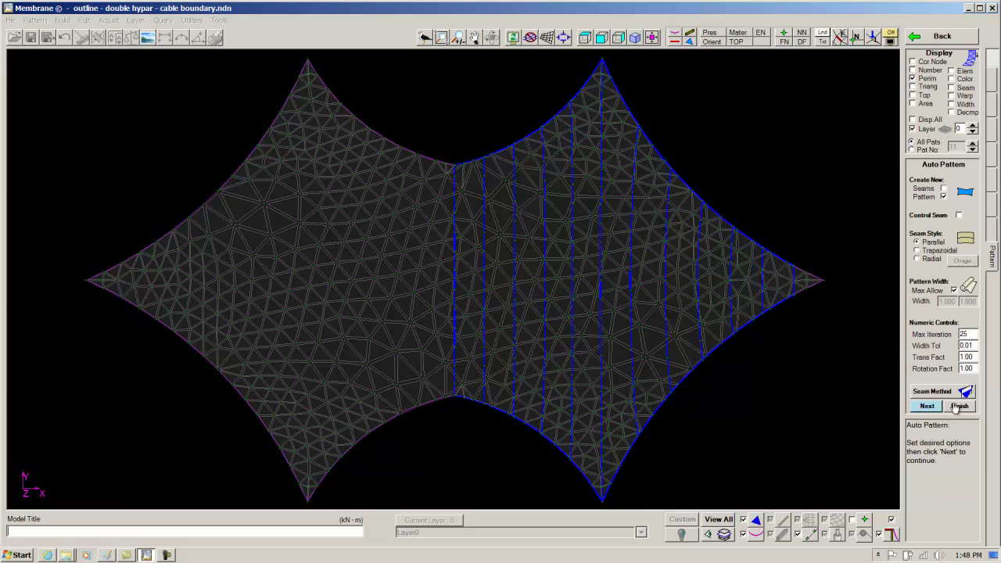
left_click(954, 409)
left_click_drag(692, 404, 671, 431)
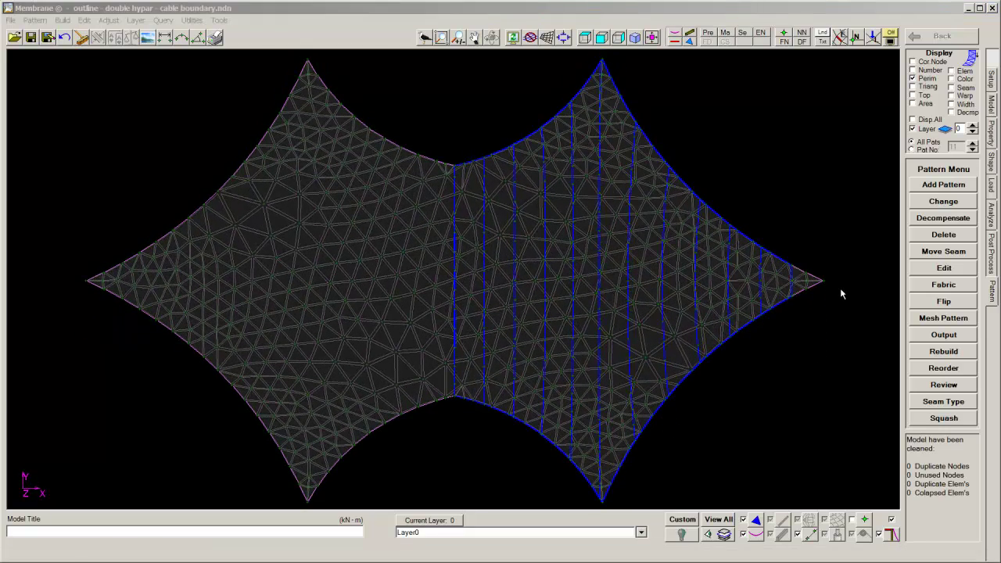
- Add a semi-automatic triangular pattern at the right tip, tracing membranes from the last seam's ends to the corner, with warp along that seam
scroll(840, 288, "up", 5)
left_click(939, 188)
left_click(948, 214)
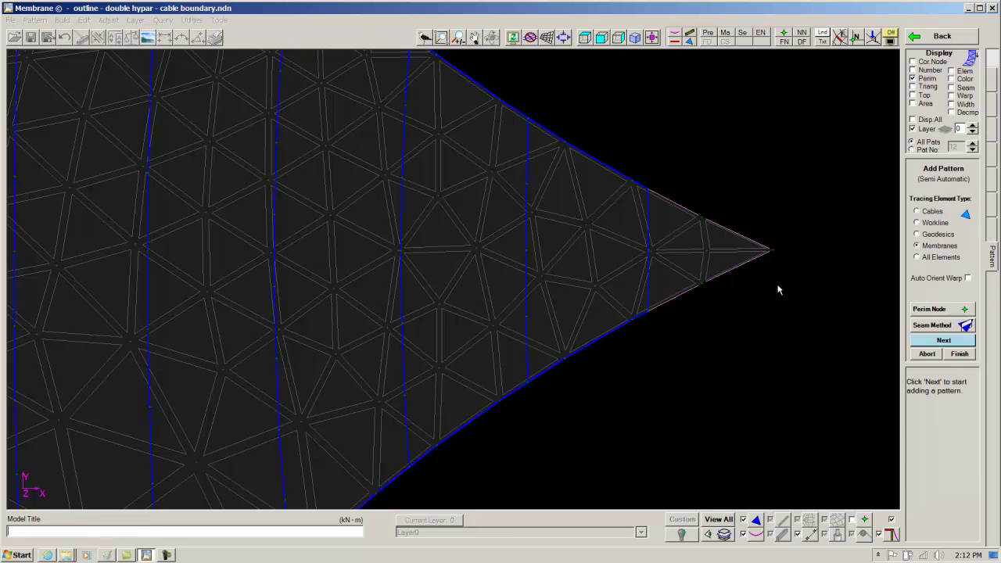
key("Return")
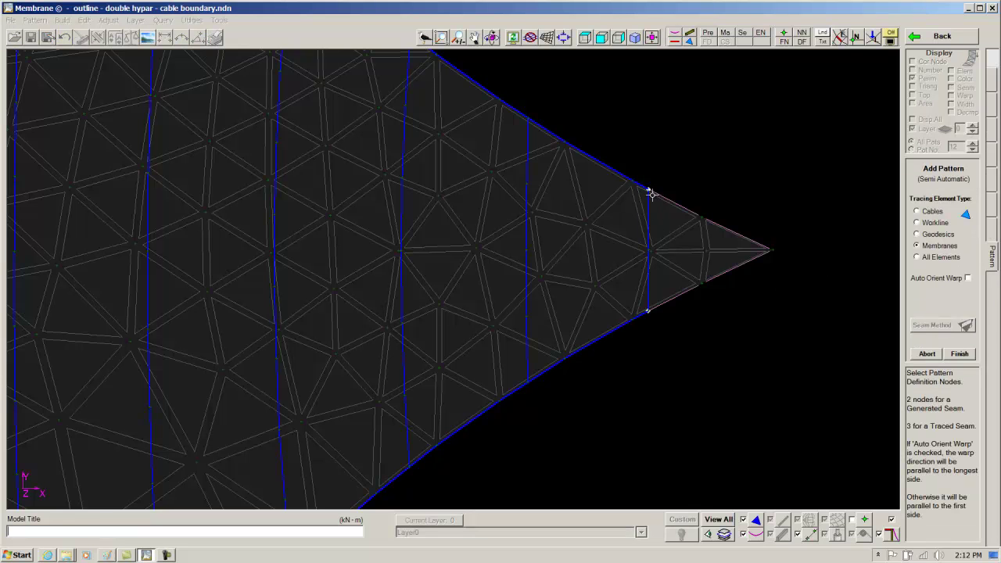
right_click(700, 209)
left_click(771, 251)
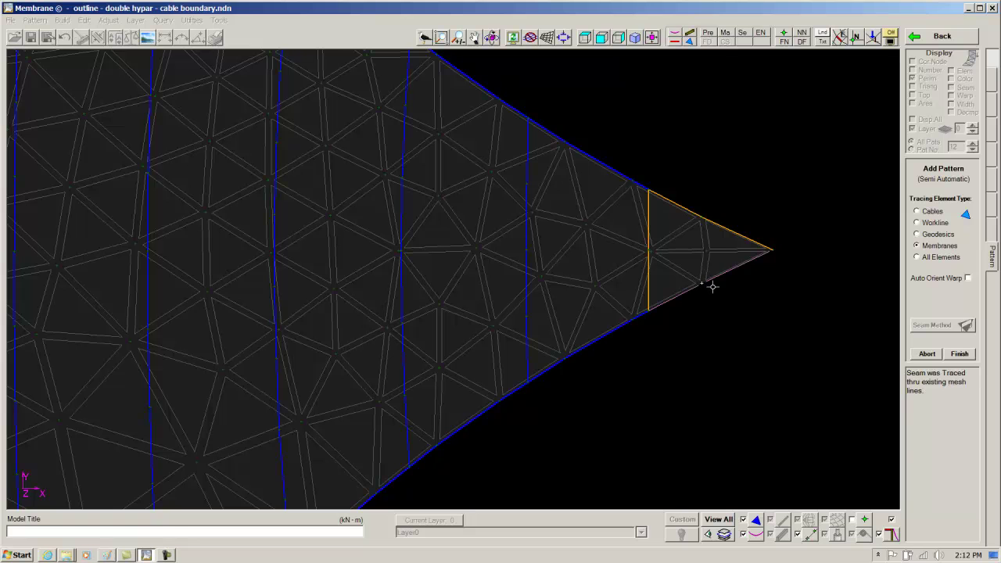
left_click(655, 315)
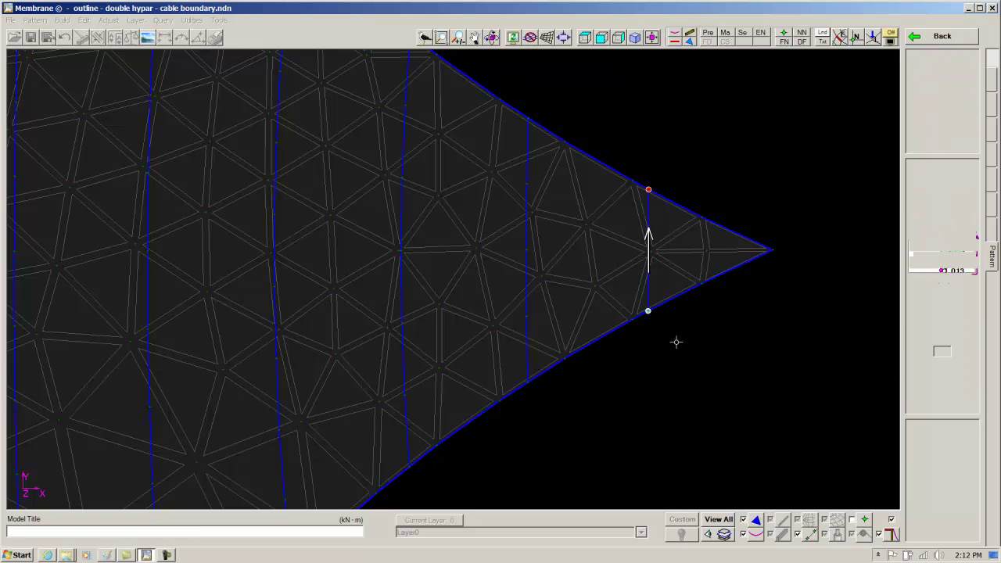
right_click(712, 359)
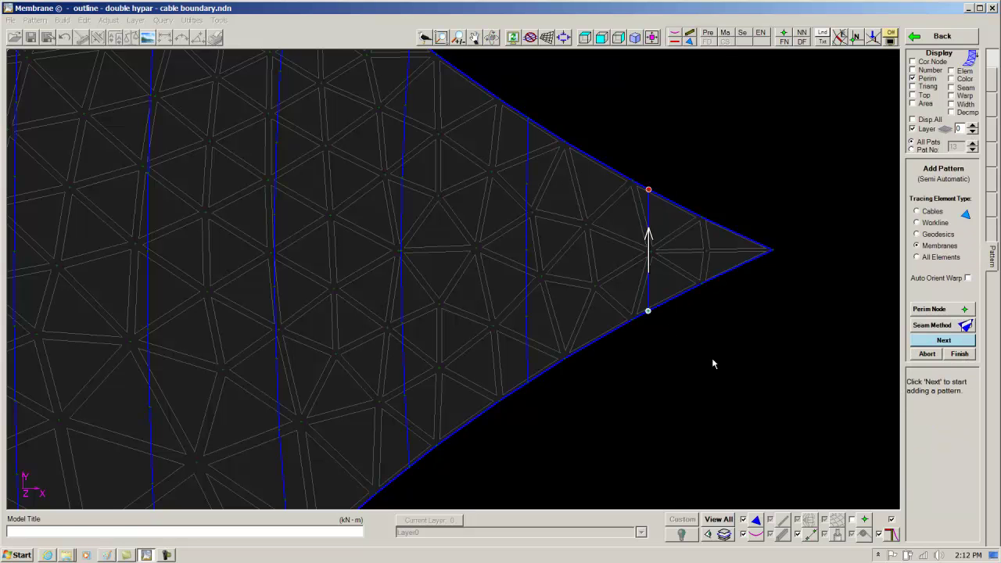
left_click(959, 354)
left_click(652, 38)
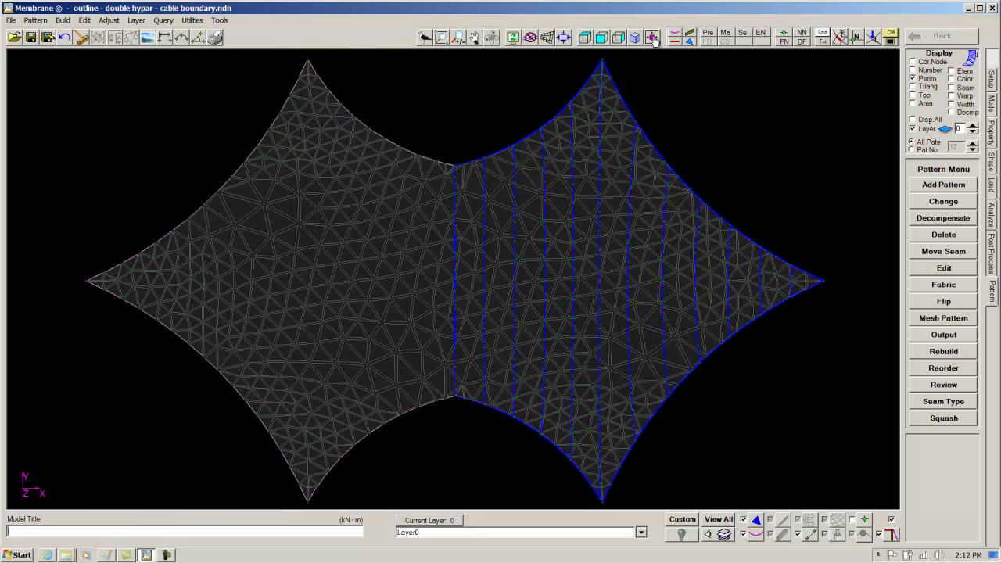
- Review the triangulated patterns as a cutting pattern layout and as an exploded assembly in 3D, and close the review
left_click(936, 385)
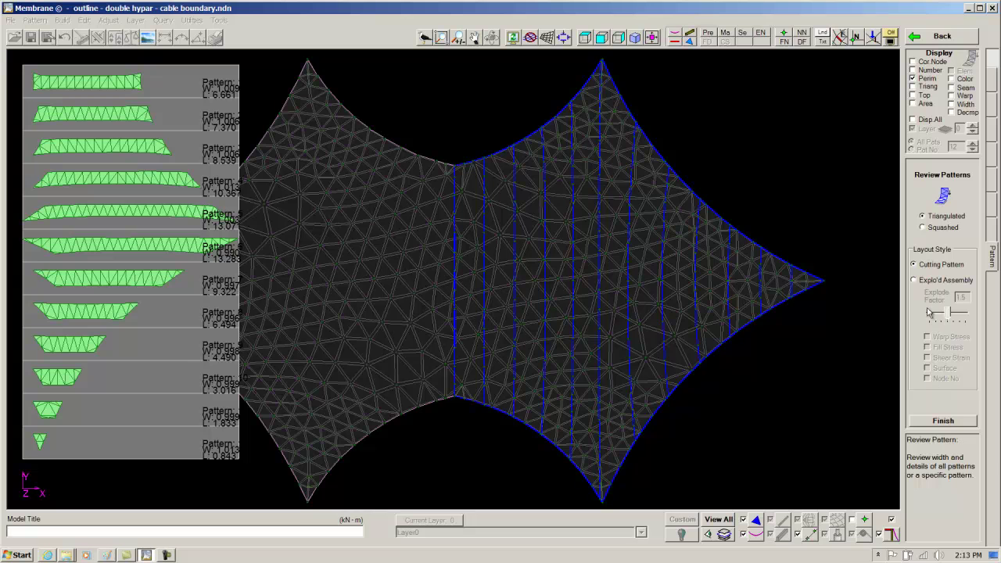
left_click(915, 280)
middle_click_drag(586, 389, 404, 393)
left_click(930, 420)
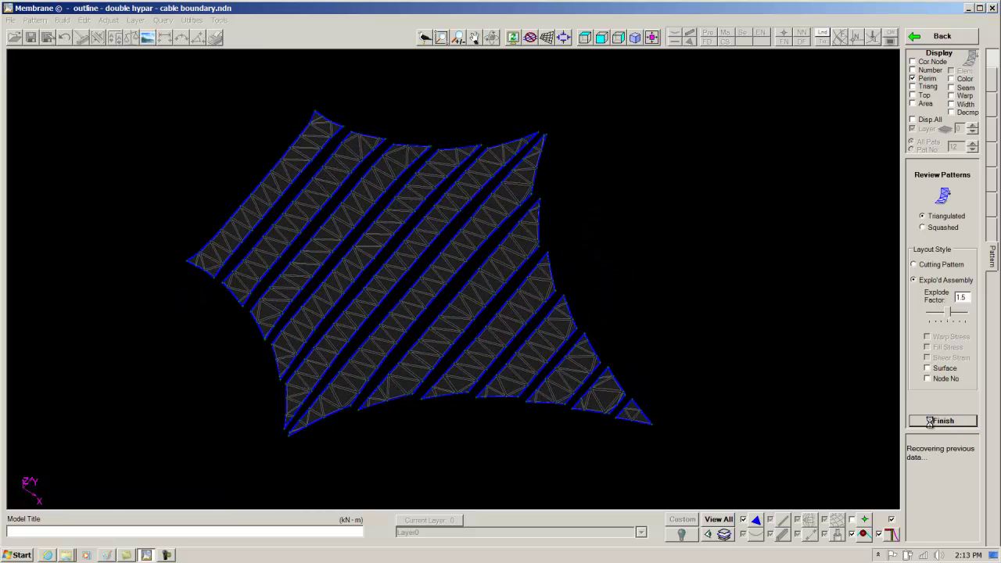
- Examine the patterned double hypar in 3D as a shaded surface with its seam lines
middle_click_drag(691, 360, 709, 316)
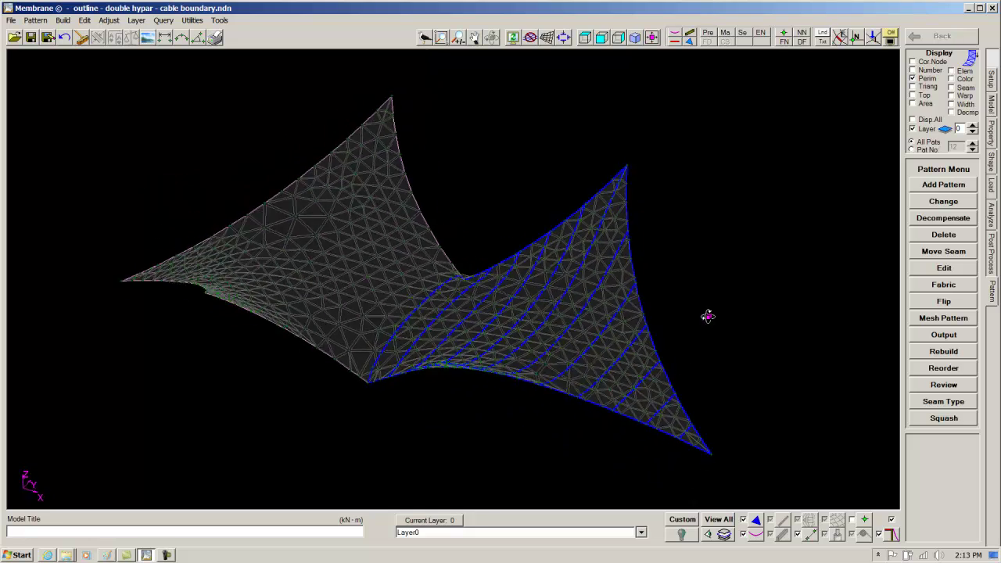
middle_click_drag(709, 316, 567, 154)
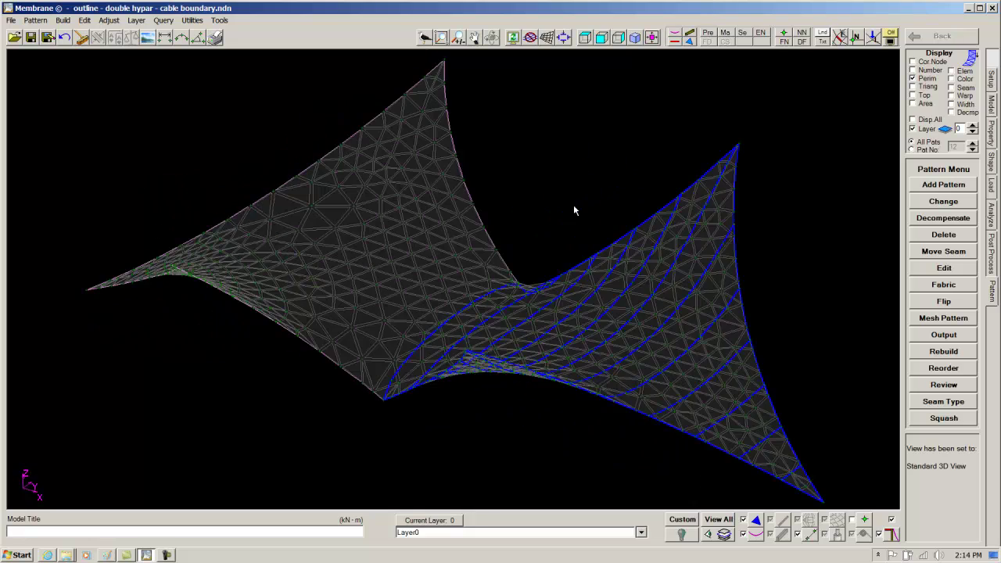
middle_click_drag(590, 219, 599, 297)
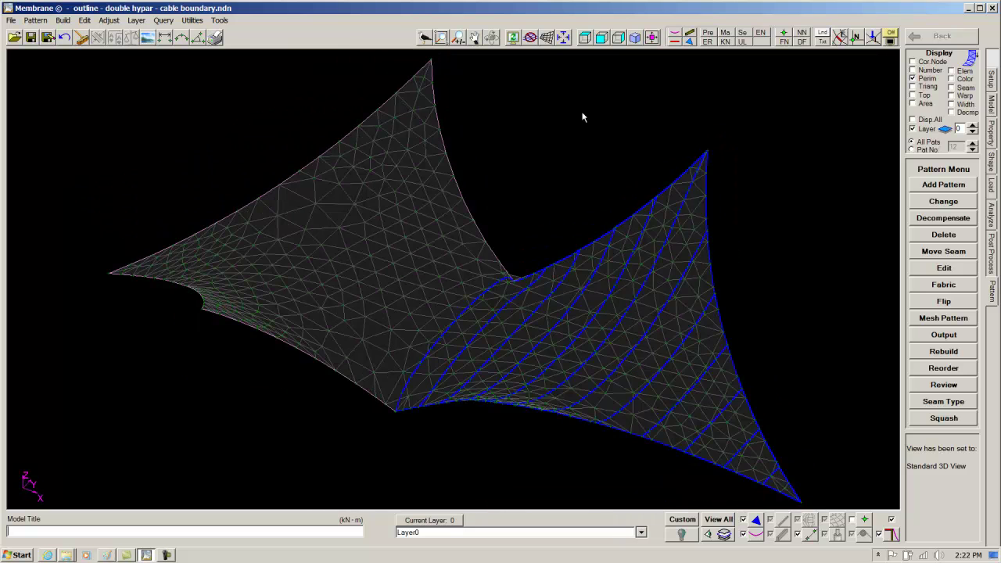
left_click(547, 38)
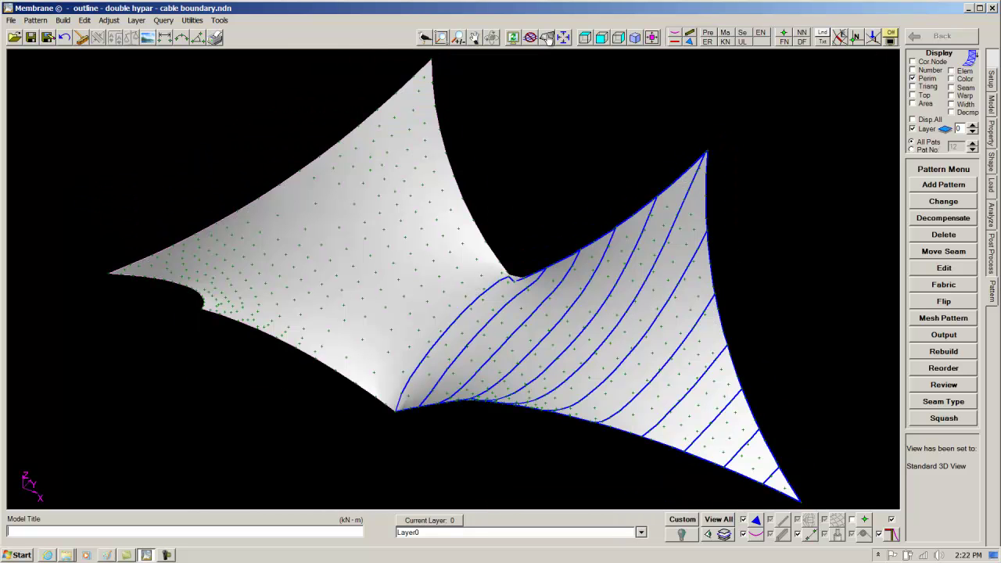